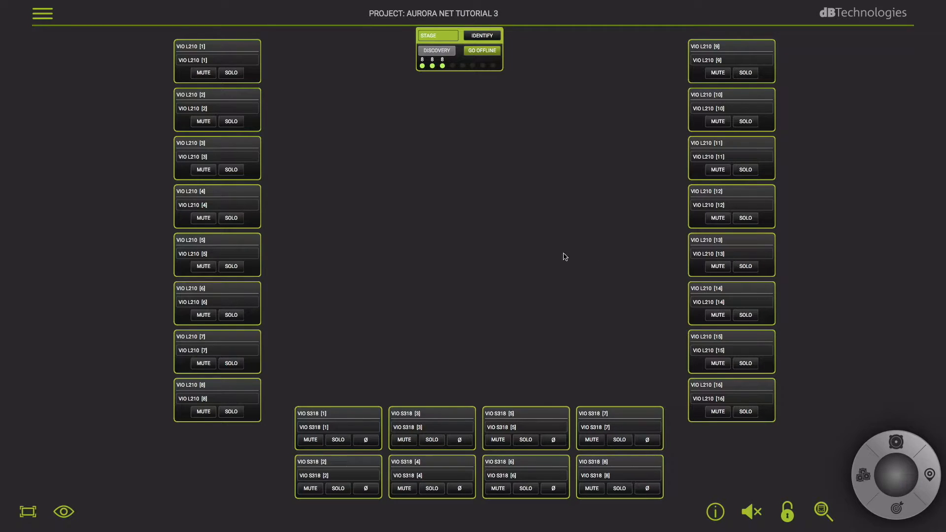
# - Show the model, firmware and temperature information in turn on all device tiles
pyautogui.click(63, 515)
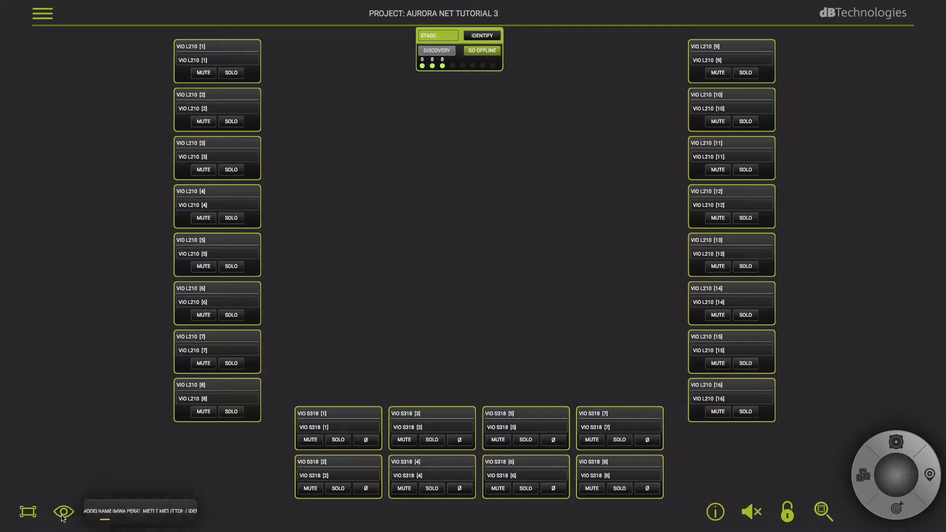
pyautogui.click(108, 511)
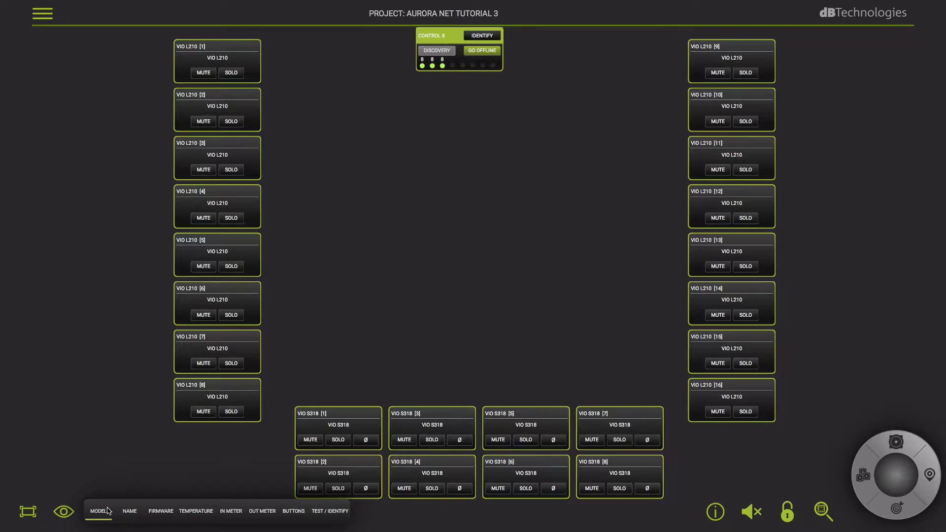
pyautogui.click(161, 511)
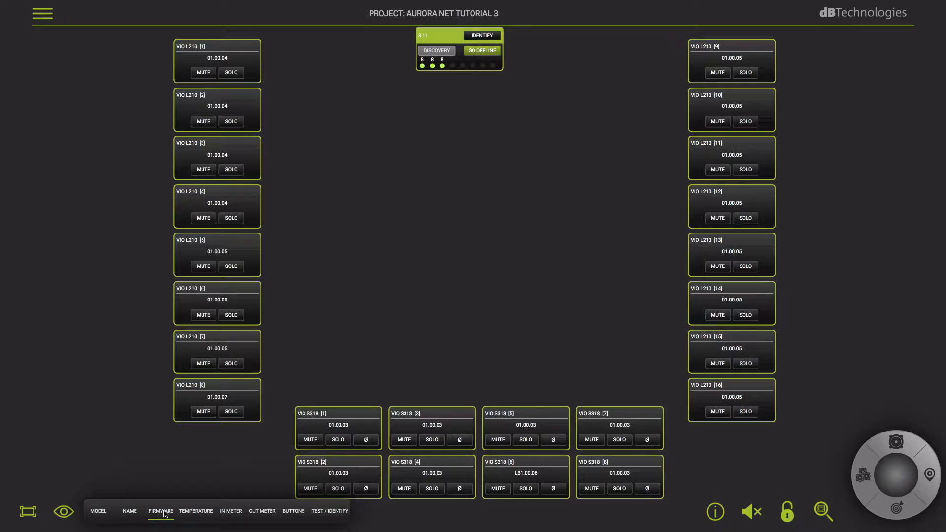
pyautogui.click(197, 512)
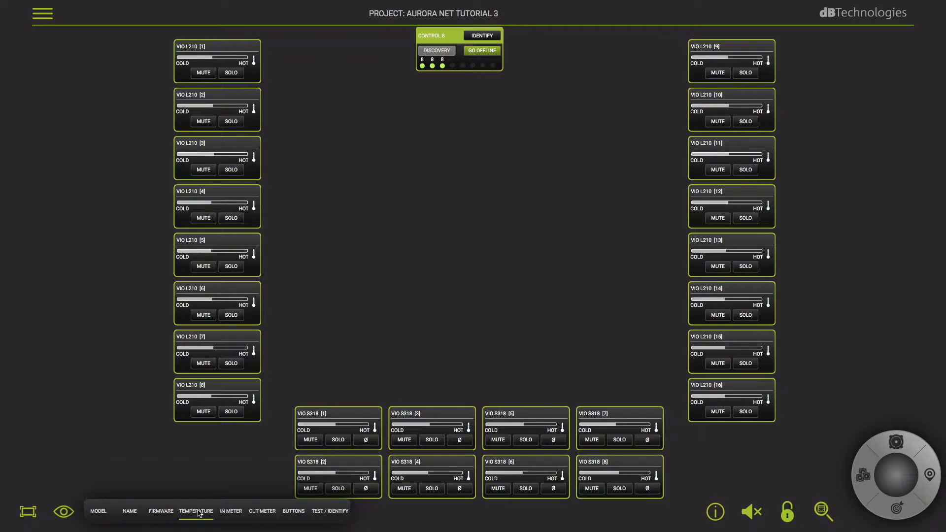
# - Compare the input meter, output meter and buttons displays on the device tiles, leaving the output meter shown
pyautogui.click(231, 512)
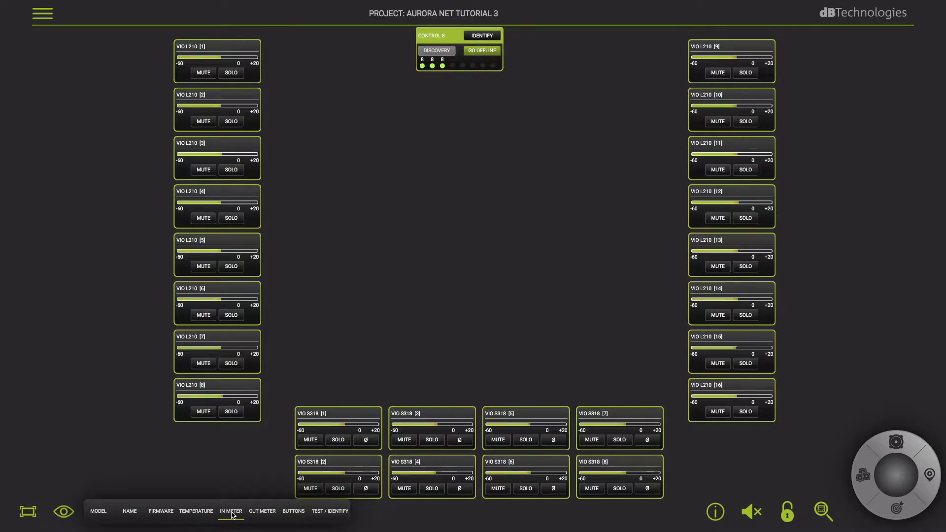
pyautogui.click(264, 515)
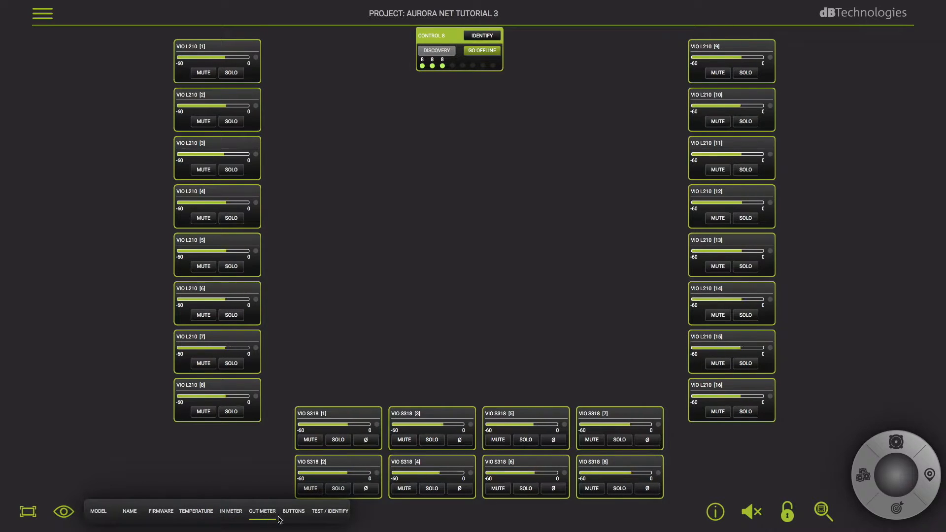
pyautogui.click(295, 518)
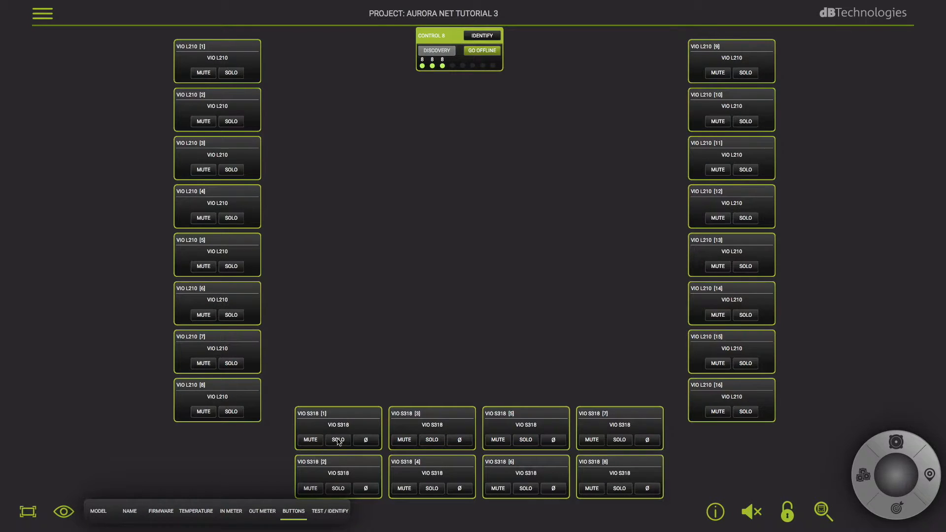
pyautogui.click(231, 515)
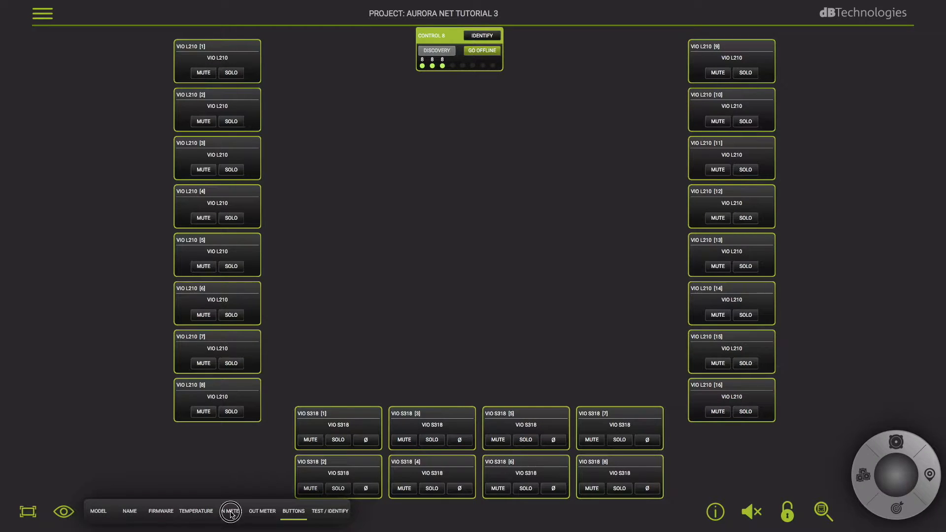
pyautogui.click(268, 515)
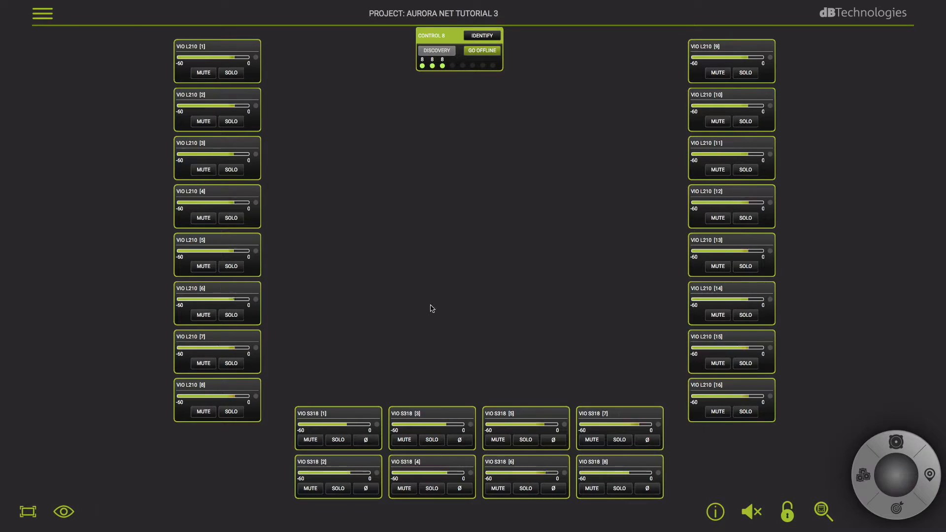
# - Examine how the device tiles change at different zoom levels and fit the whole layout in the workspace
pyautogui.scroll(-3, 432, 310)
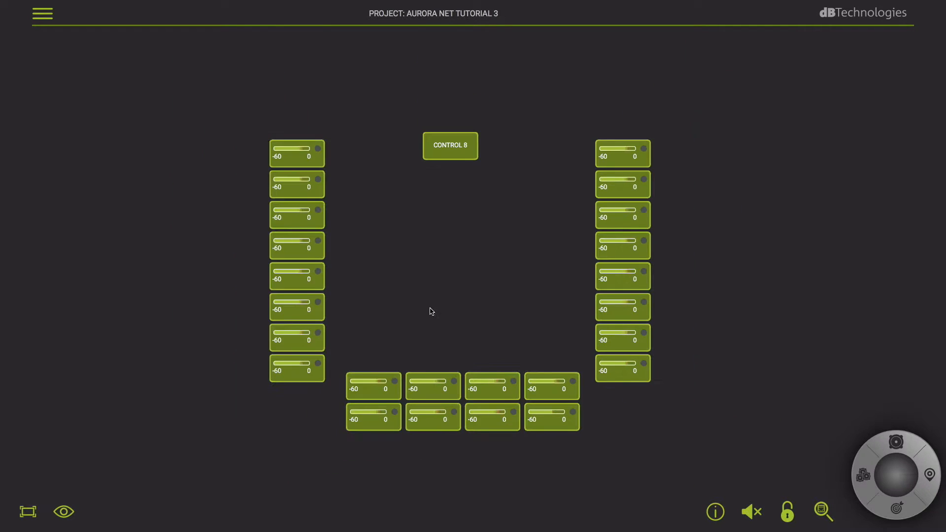
pyautogui.scroll(-2, 432, 311)
pyautogui.scroll(2, 433, 317)
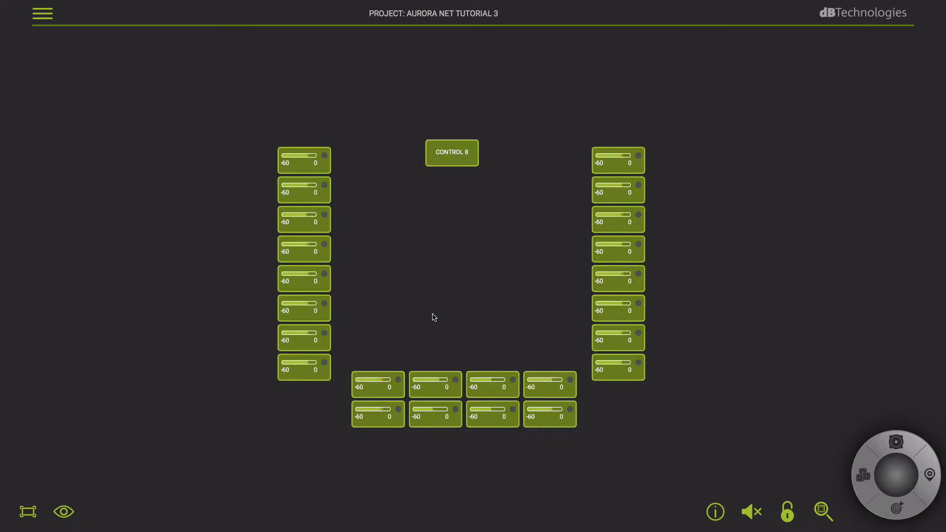
pyautogui.scroll(5, 434, 317)
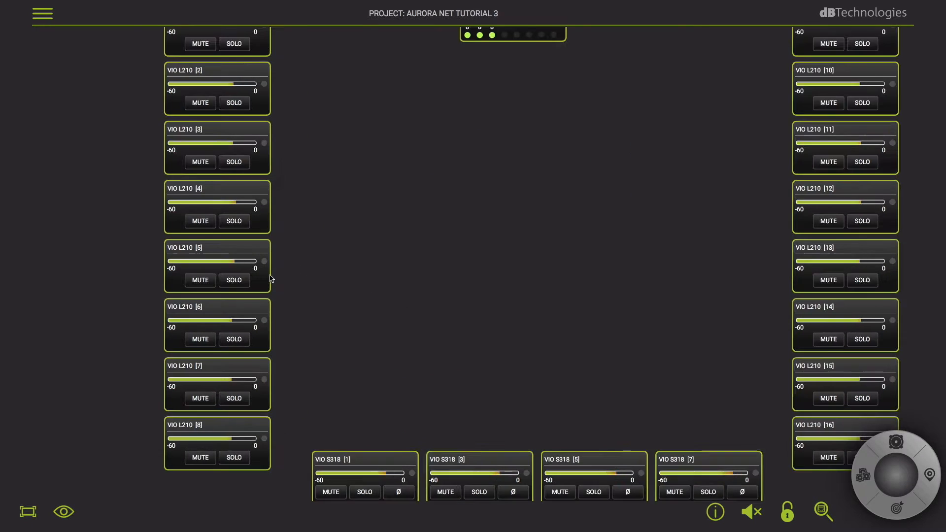
pyautogui.scroll(4, 227, 280)
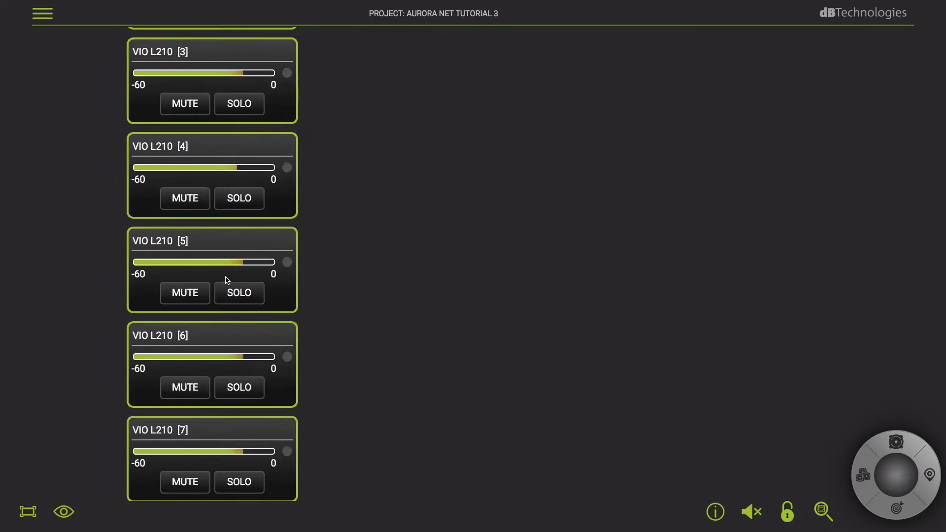
pyautogui.scroll(-3, 226, 280)
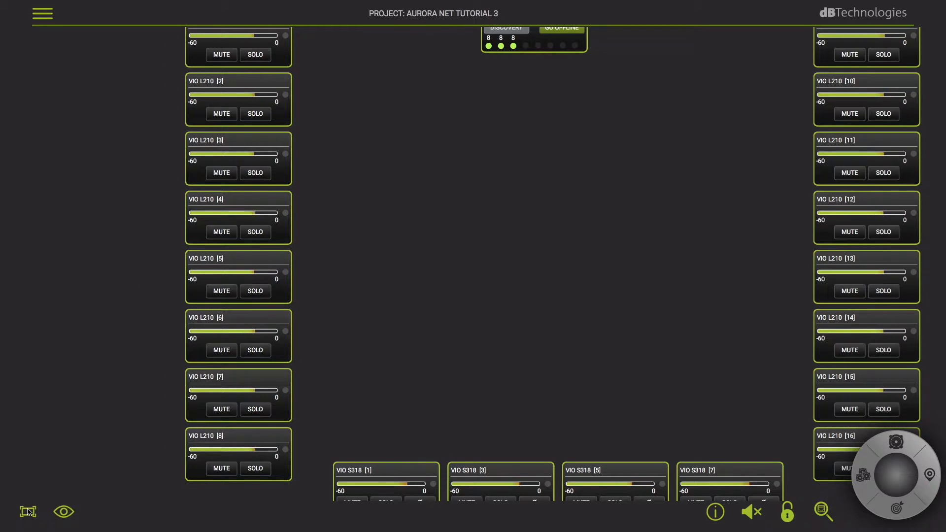
pyautogui.click(28, 511)
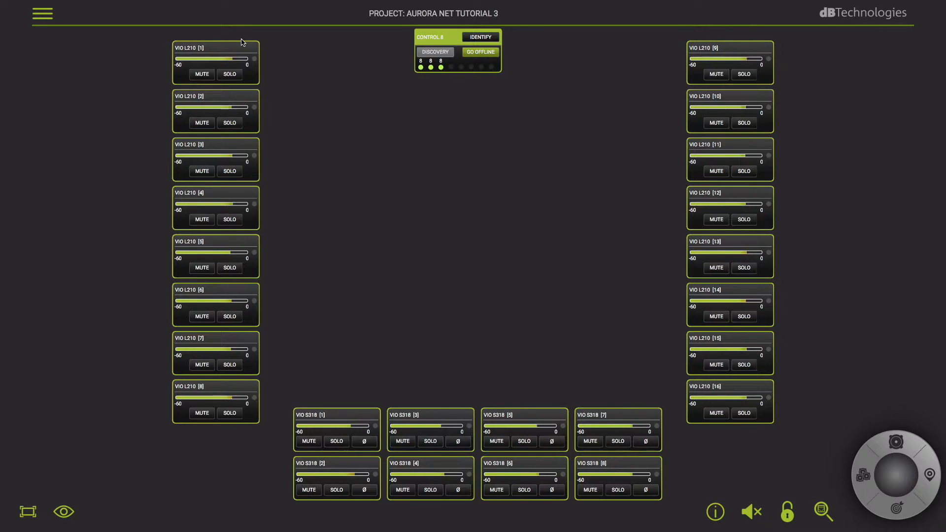
# - Inspect the VIO L210 [1] tile at its most detailed zoom level and open its full control panel
pyautogui.scroll(3, 242, 41)
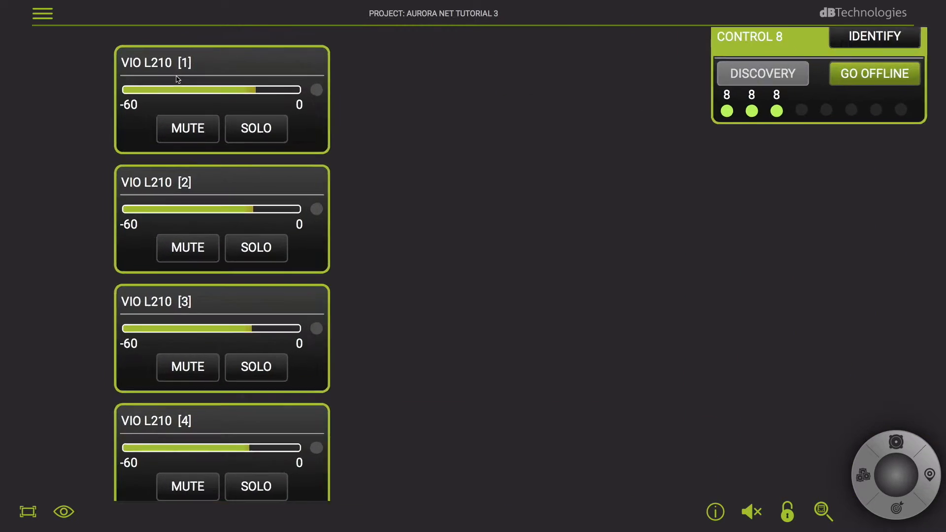
pyautogui.scroll(2, 180, 87)
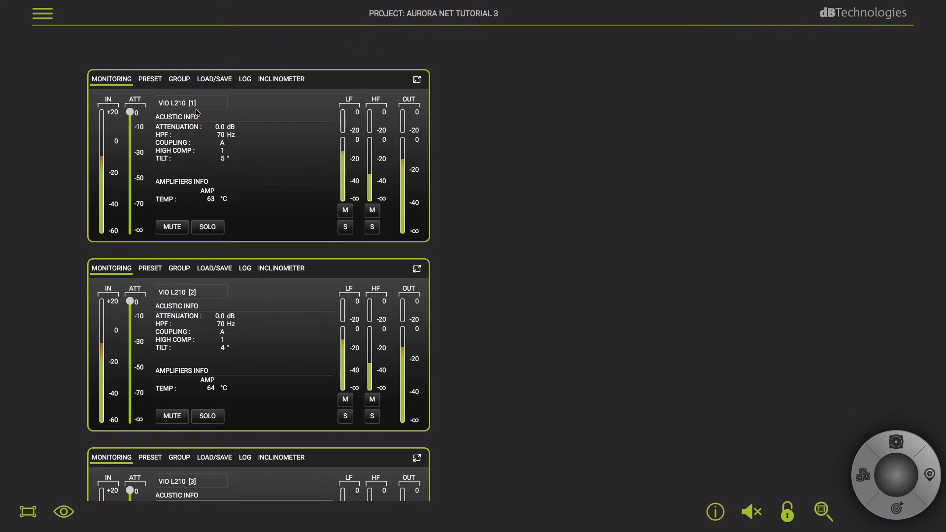
pyautogui.scroll(-4, 196, 113)
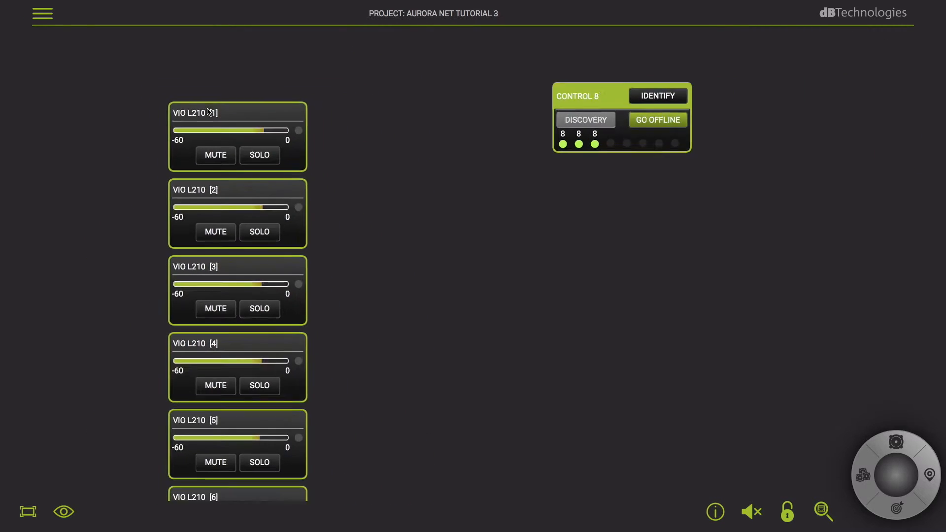
pyautogui.scroll(-2, 208, 112)
pyautogui.doubleClick(265, 146)
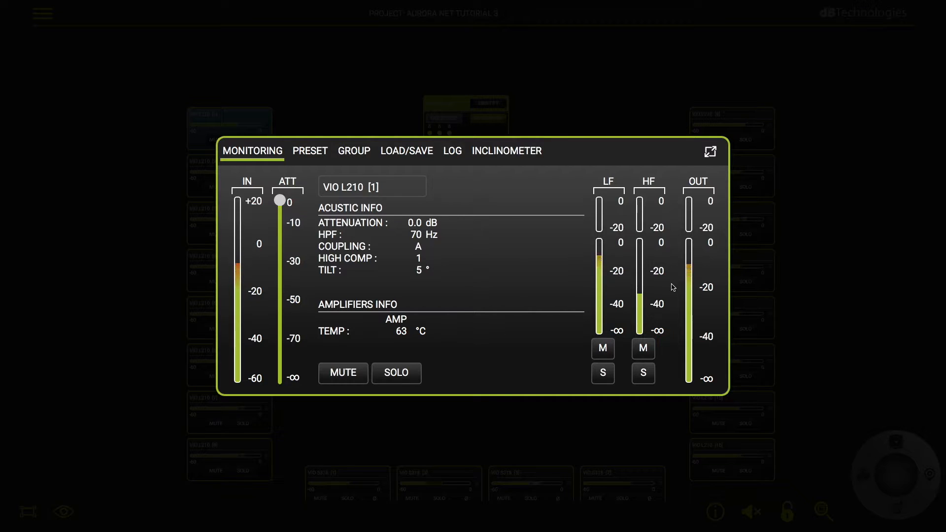
# - Solo the HF section of VIO L210 [1], move the solo to the LF section, and clear it
pyautogui.click(643, 372)
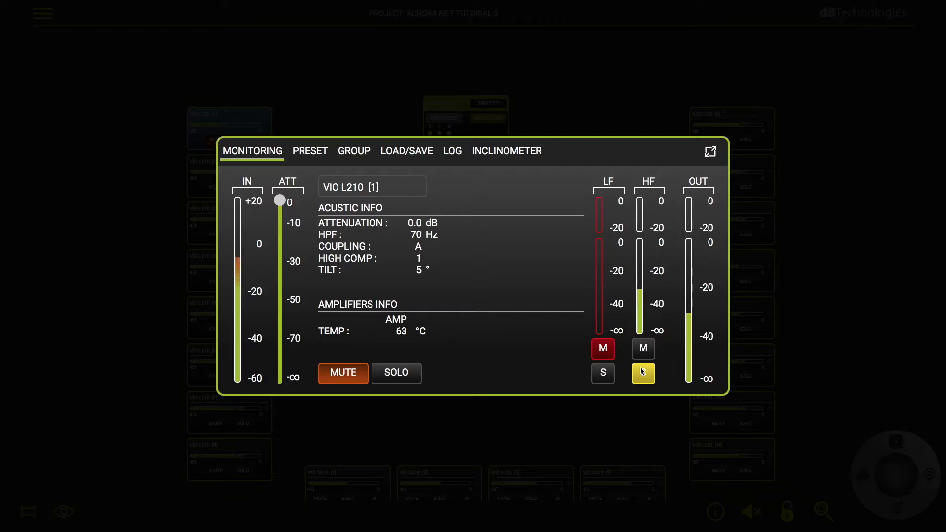
pyautogui.click(611, 377)
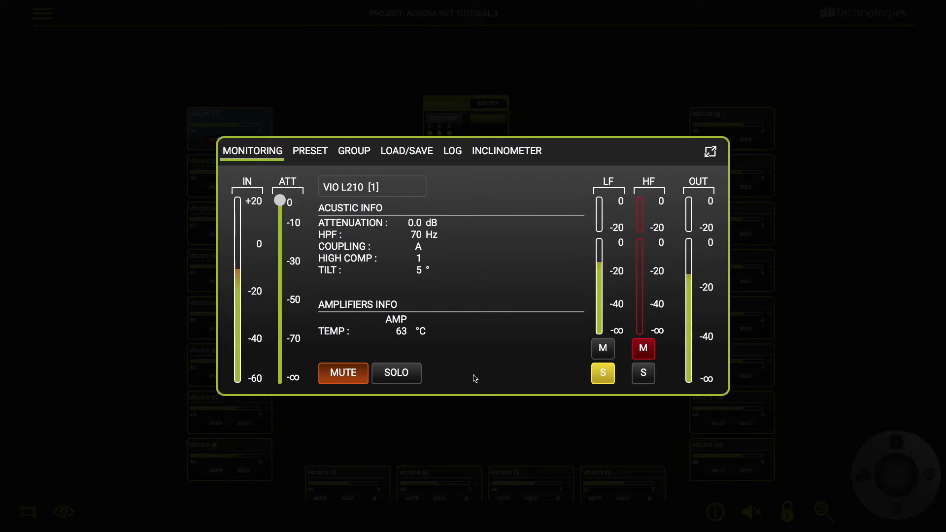
pyautogui.click(608, 374)
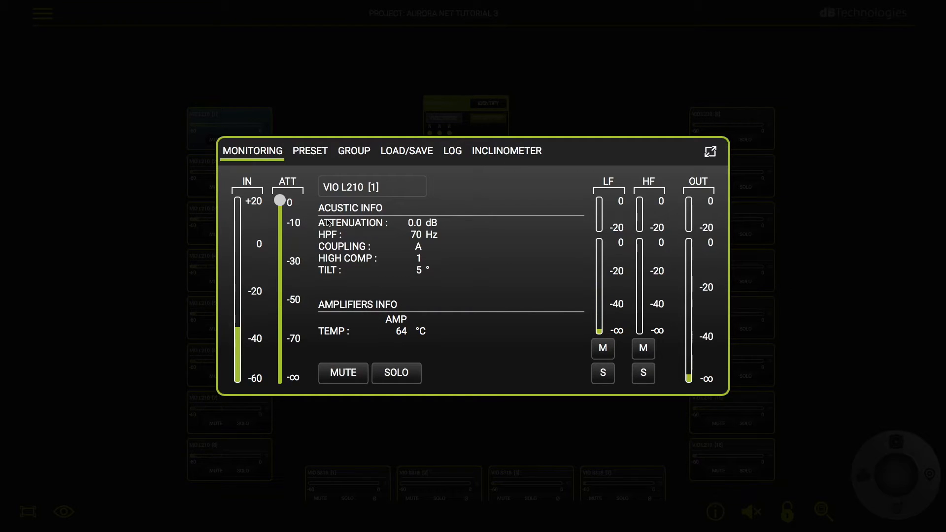
# - Review the HPF, high compensation and coupling options in the preset settings of VIO L210 [1]
pyautogui.click(308, 152)
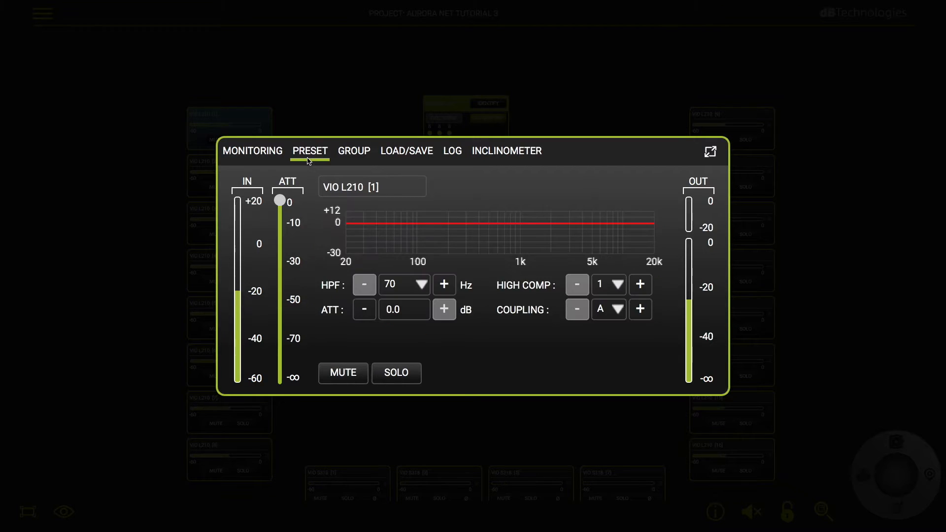
pyautogui.click(421, 285)
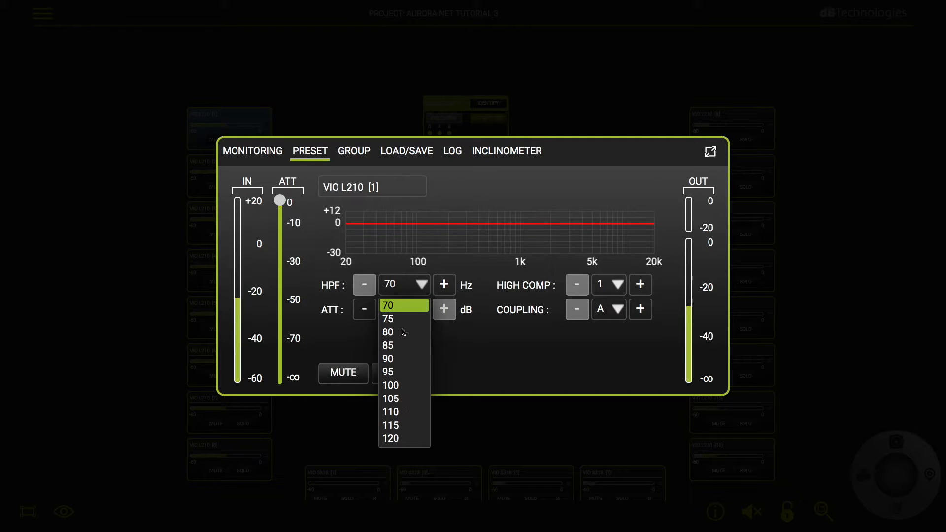
pyautogui.click(421, 284)
pyautogui.click(617, 285)
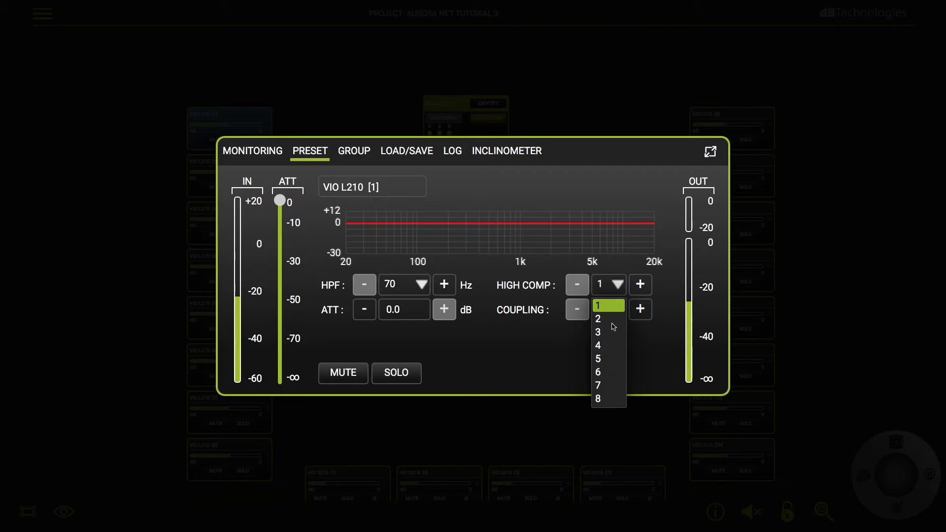
pyautogui.click(618, 288)
pyautogui.click(621, 311)
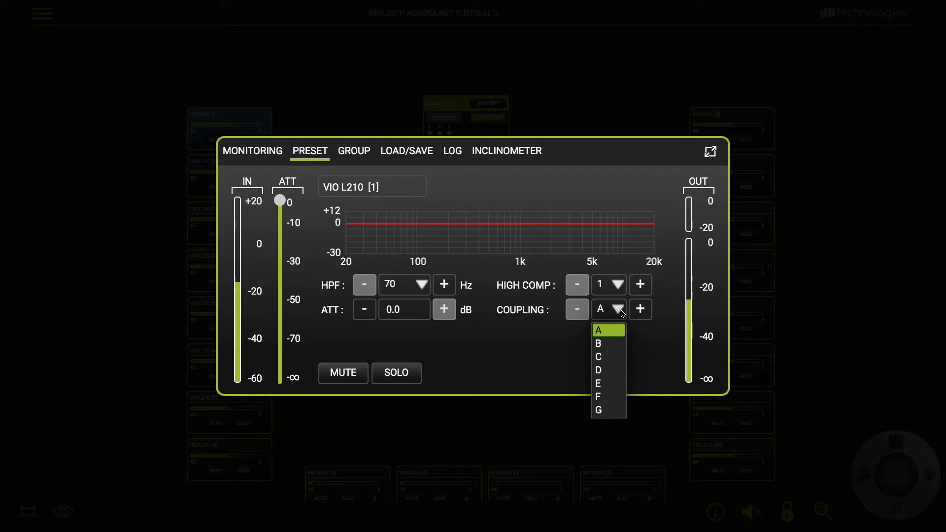
pyautogui.click(621, 312)
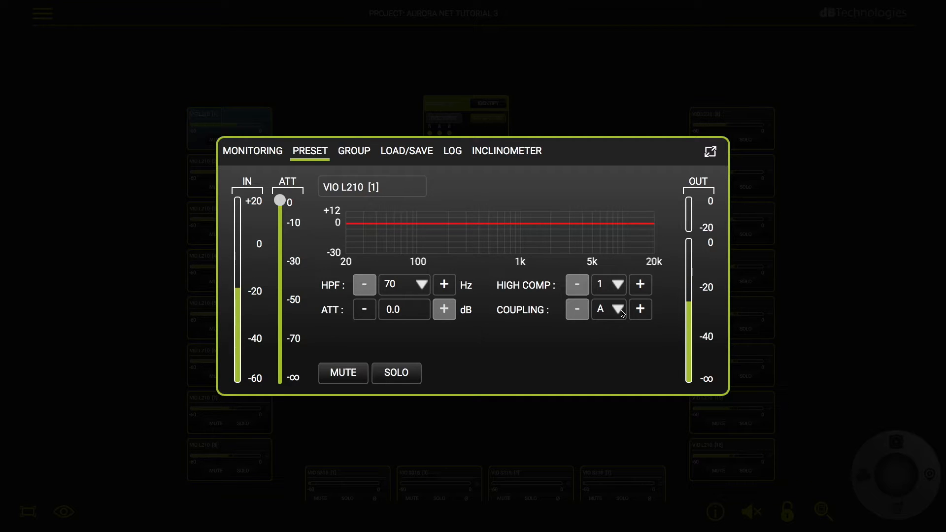
# - Set the high compensation of VIO L210 [1] to 5 and close its control panel
pyautogui.click(617, 284)
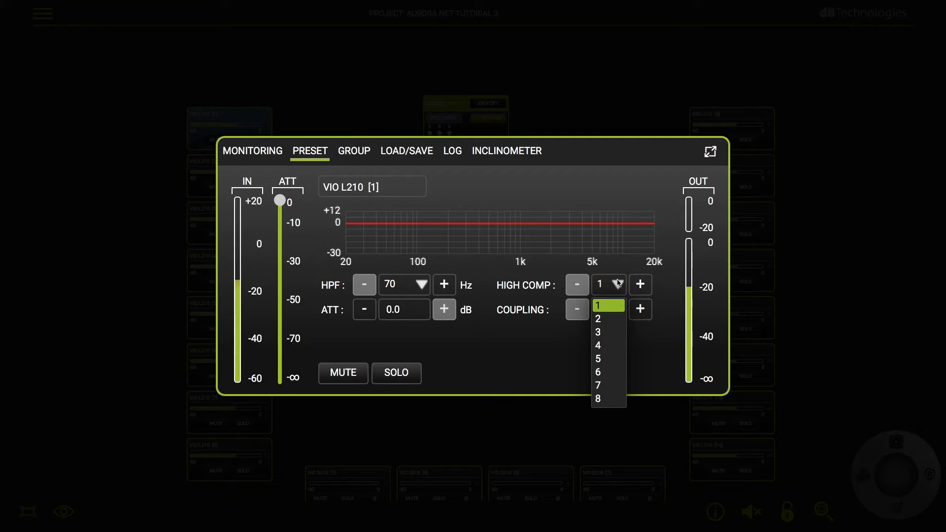
pyautogui.click(598, 358)
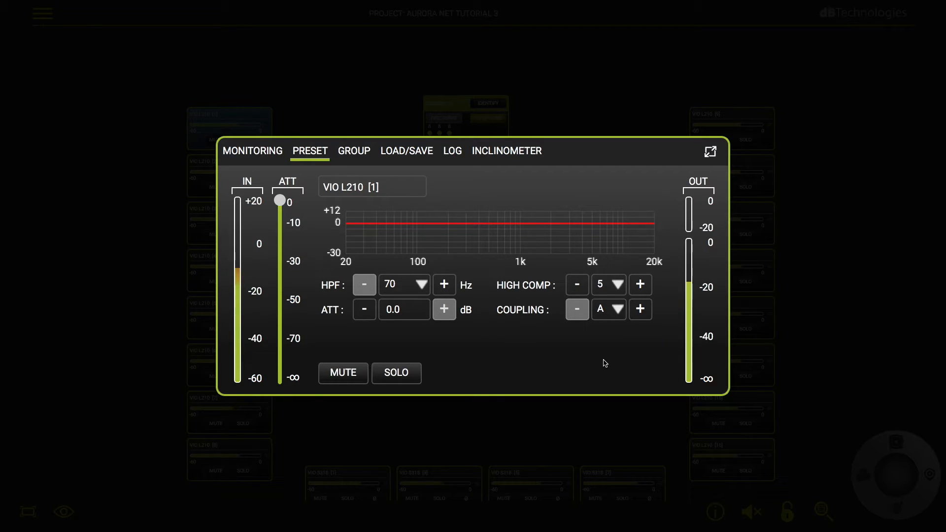
pyautogui.click(811, 264)
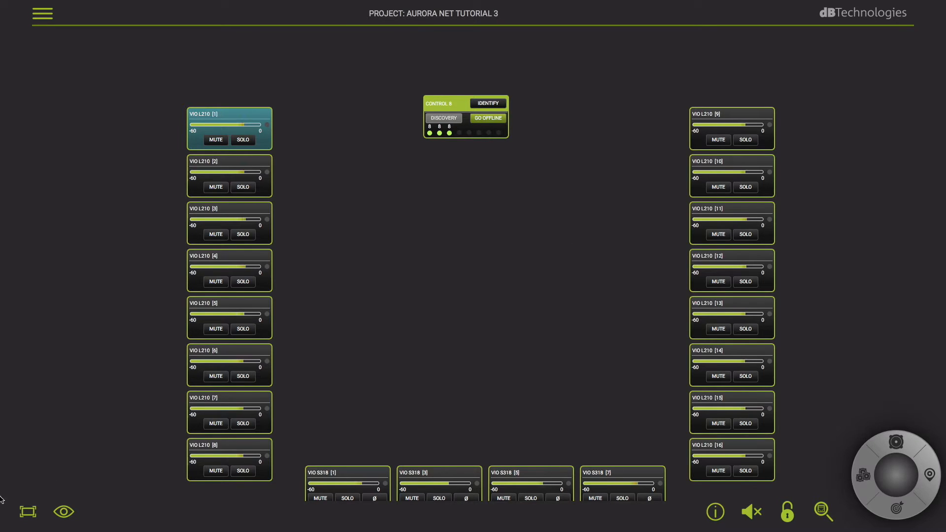
# - Set the coupling to B and the HPF to 85 Hz for all sixteen VIO L210 speakers together
pyautogui.click(29, 512)
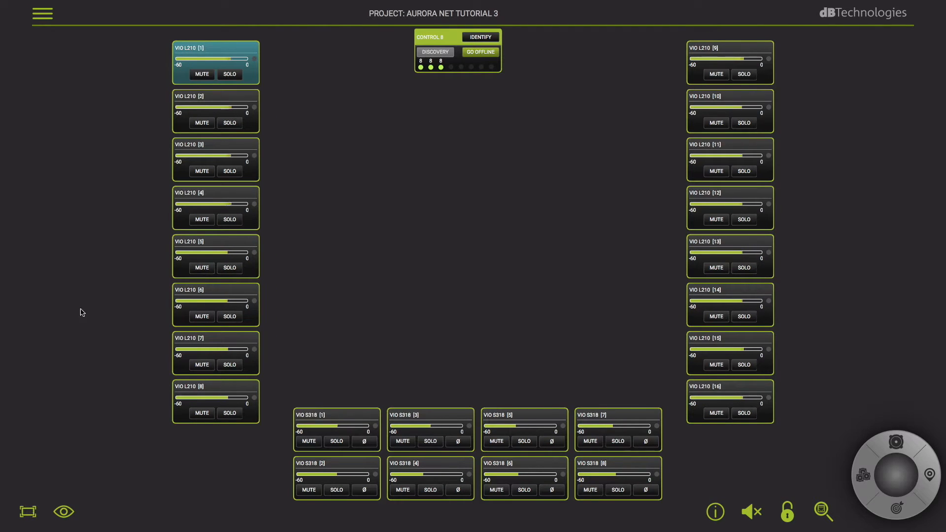
pyautogui.click(109, 145)
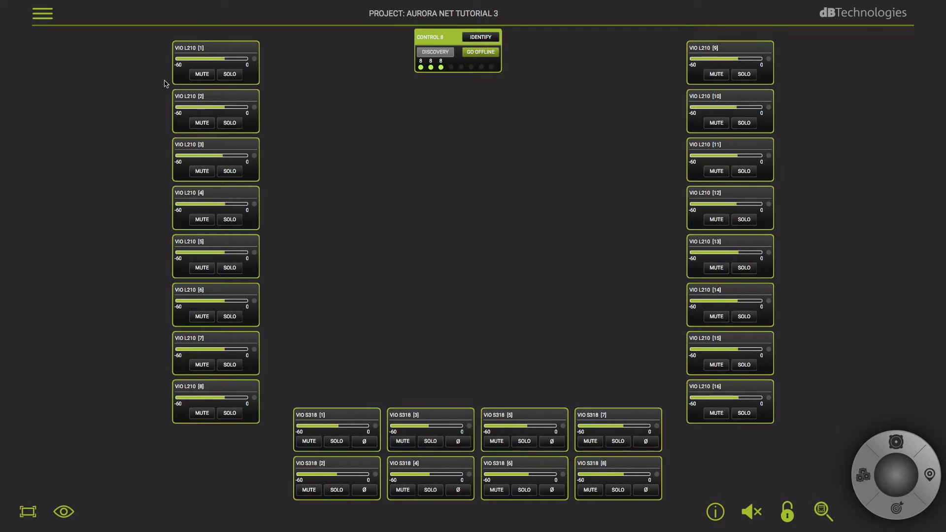
pyautogui.moveTo(166, 83); pyautogui.dragTo(738, 396)
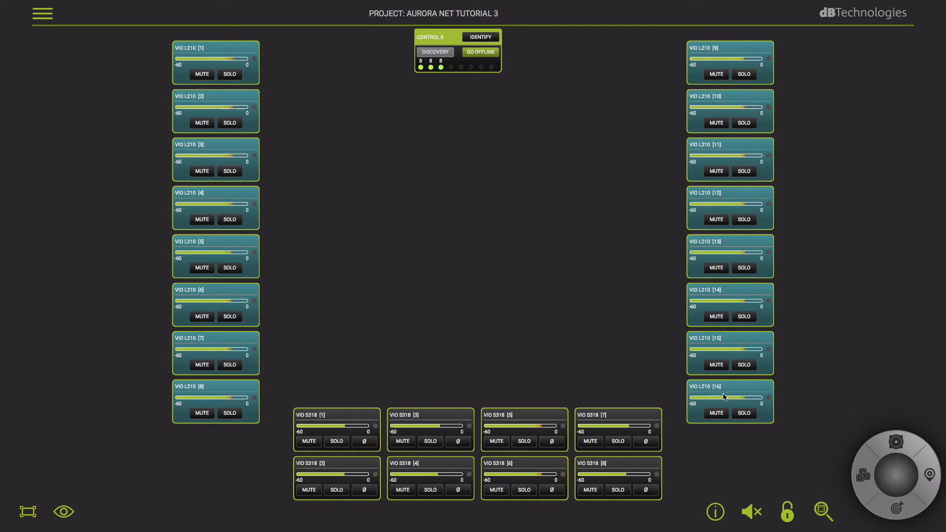
pyautogui.click(716, 513)
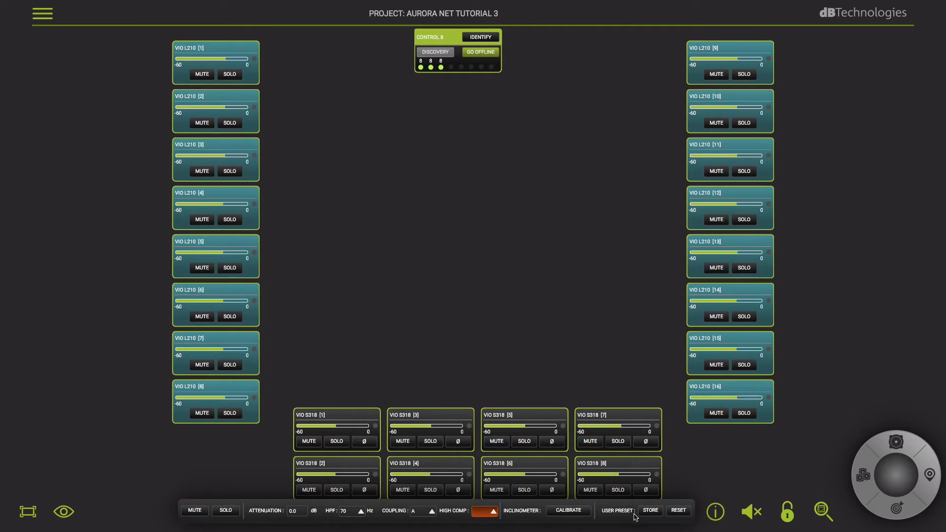
pyautogui.click(432, 513)
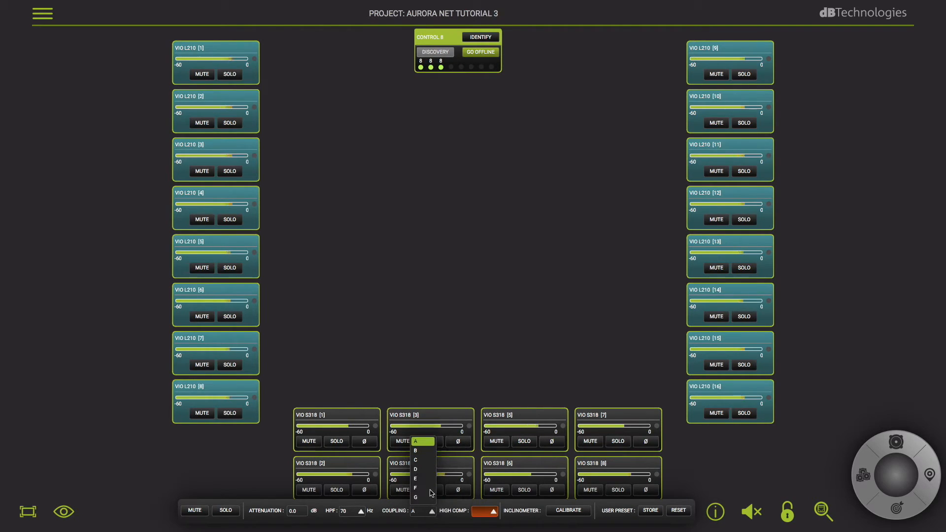
pyautogui.click(421, 453)
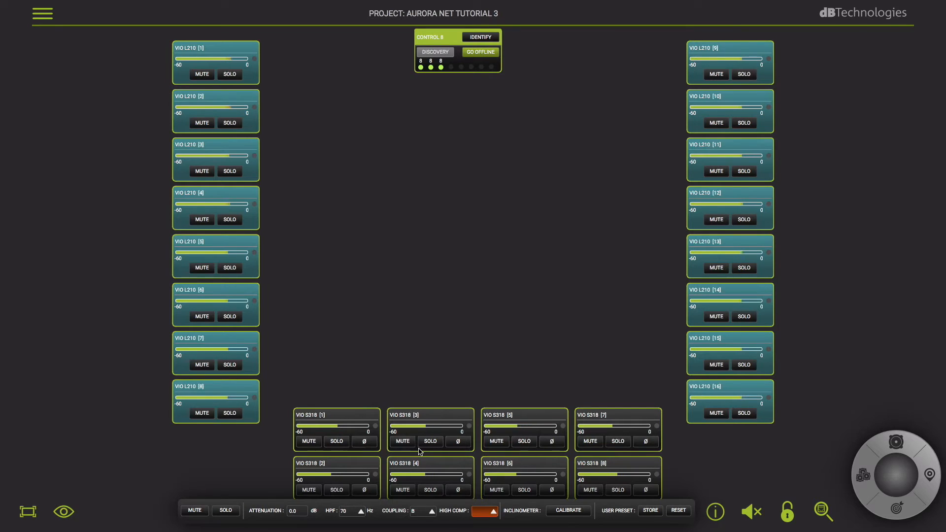
pyautogui.click(361, 513)
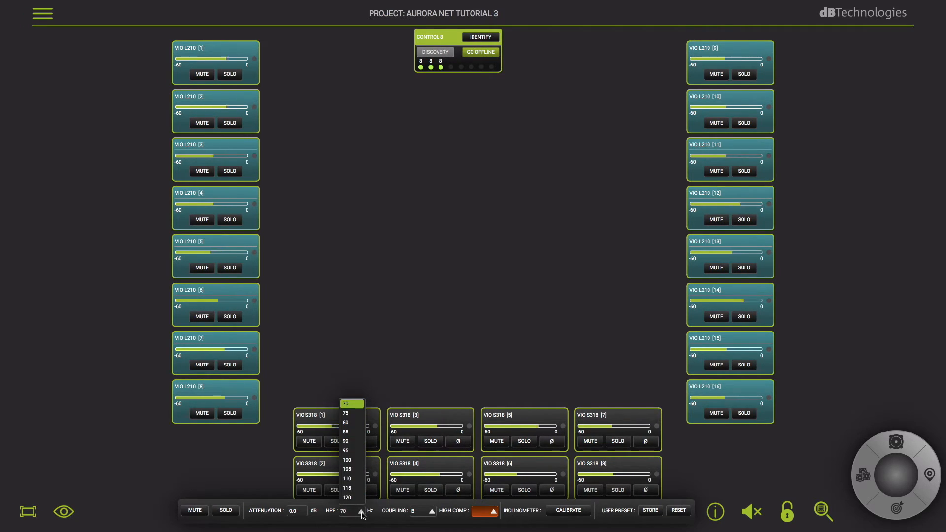
pyautogui.click(354, 434)
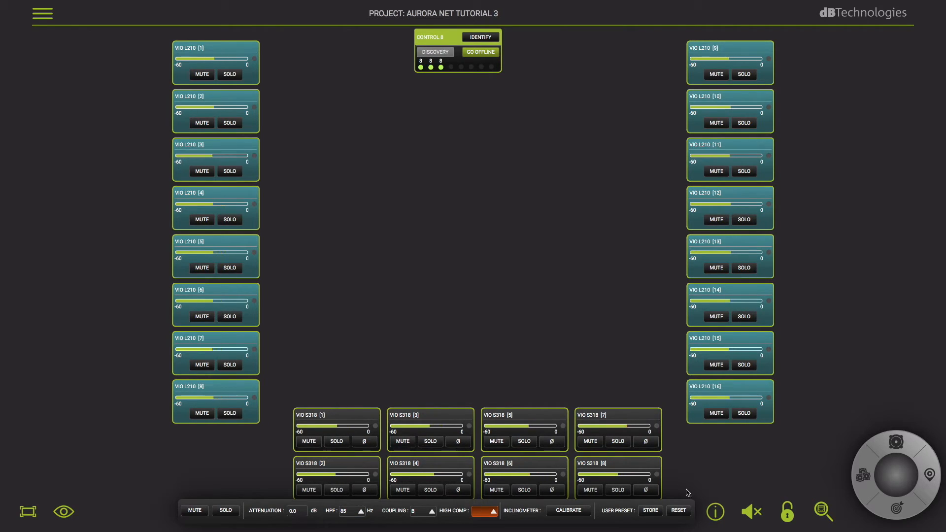
# - Set the XOUT frequency of all eight VIO S318 subwoofers to 85 Hz
pyautogui.moveTo(328, 369); pyautogui.dragTo(616, 497)
pyautogui.click(436, 511)
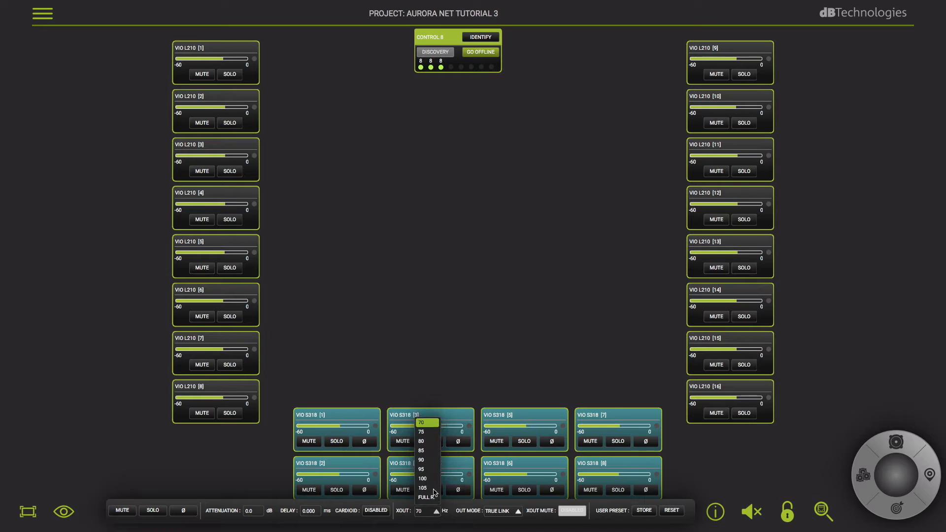
pyautogui.click(423, 450)
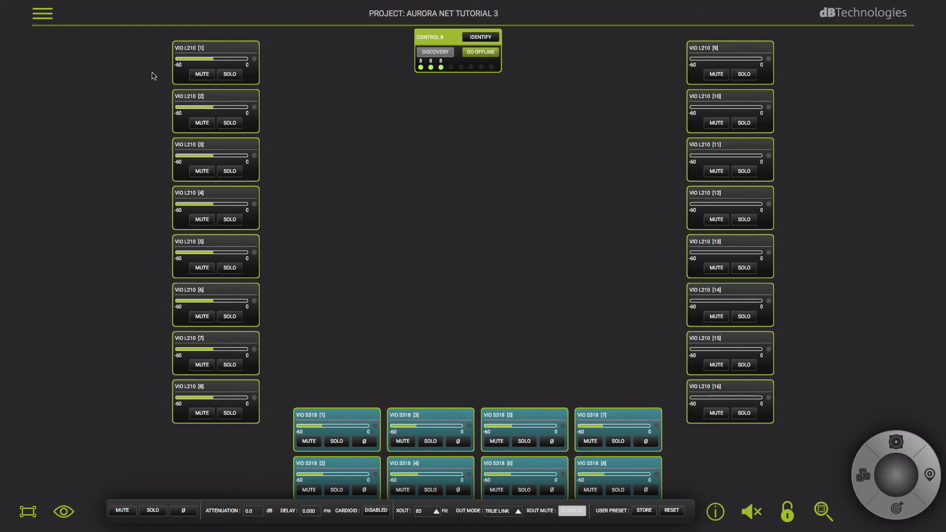
# - Set the high compensation of VIO L210 [1] to [3] and [9] to [11] to 5
pyautogui.moveTo(157, 78); pyautogui.dragTo(220, 115)
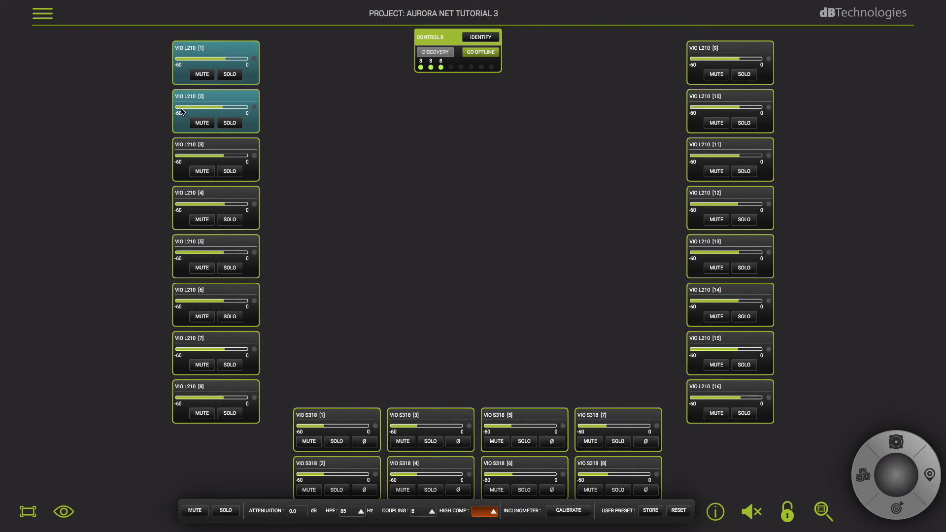
pyautogui.click(159, 85)
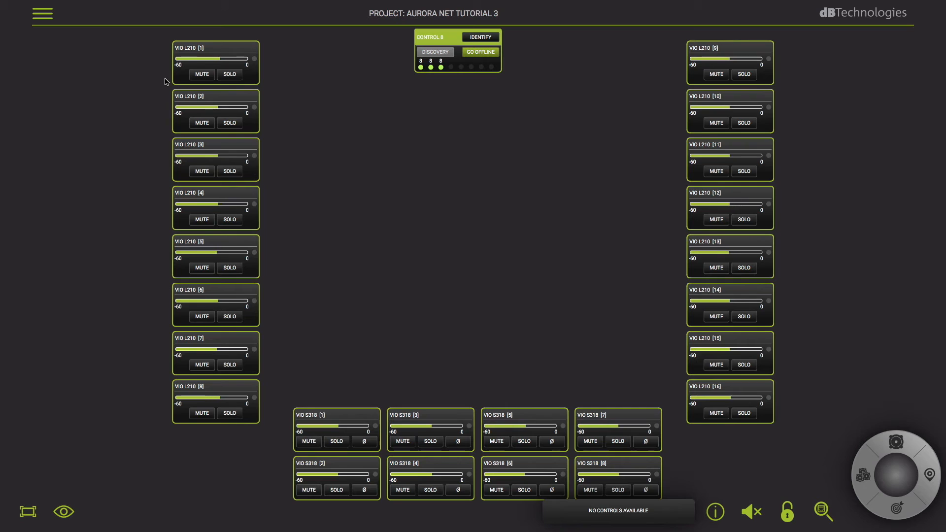
pyautogui.moveTo(165, 79); pyautogui.dragTo(724, 170)
pyautogui.click(493, 511)
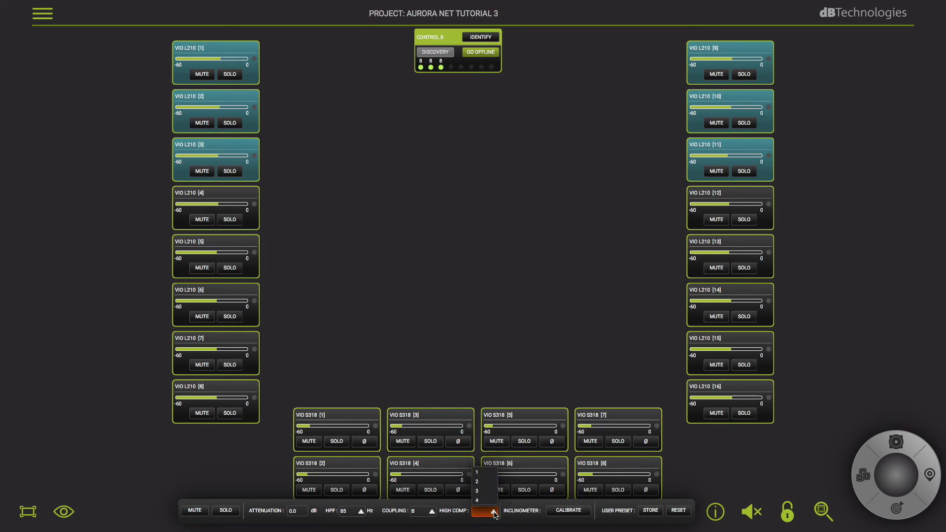
pyautogui.click(485, 470)
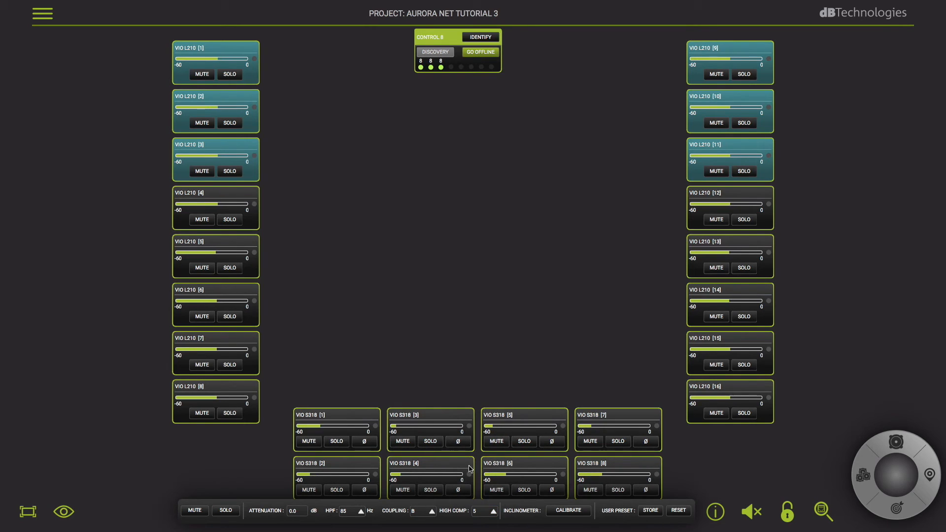
# - Set the high compensation of VIO L210 [4], [5], [12] and [13] to 4
pyautogui.moveTo(149, 209); pyautogui.dragTo(712, 265)
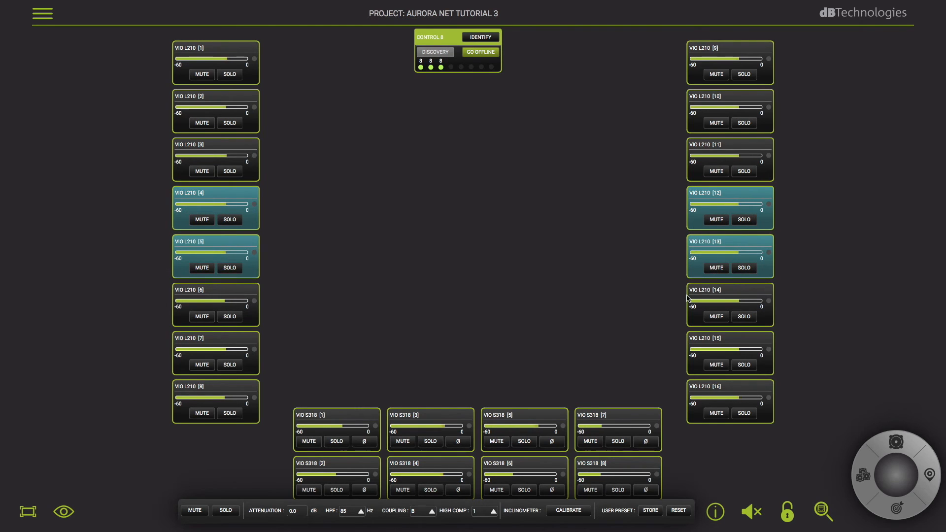
pyautogui.click(493, 511)
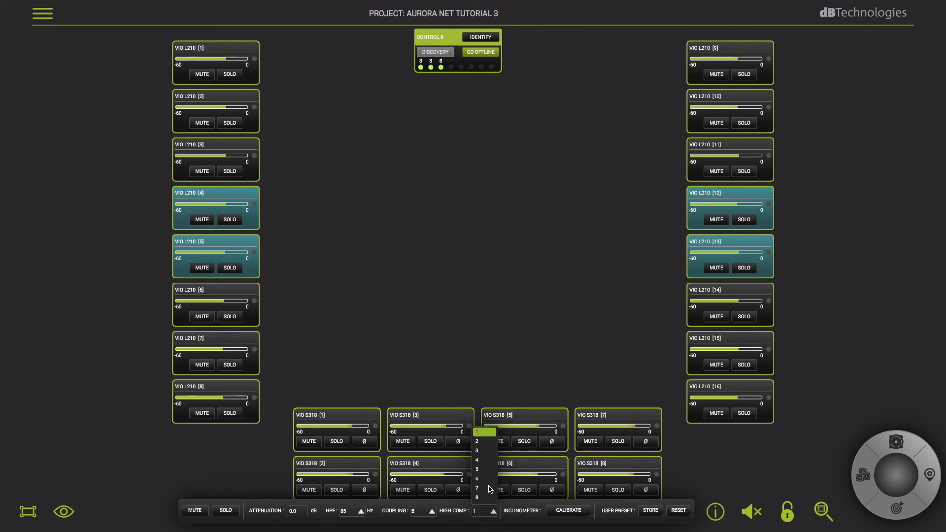
pyautogui.click(482, 460)
# - Set the high compensation of VIO L210 [6] to [8] and [14] to [16] to 3, and clear the selection
pyautogui.moveTo(158, 299); pyautogui.dragTo(703, 389)
pyautogui.click(493, 511)
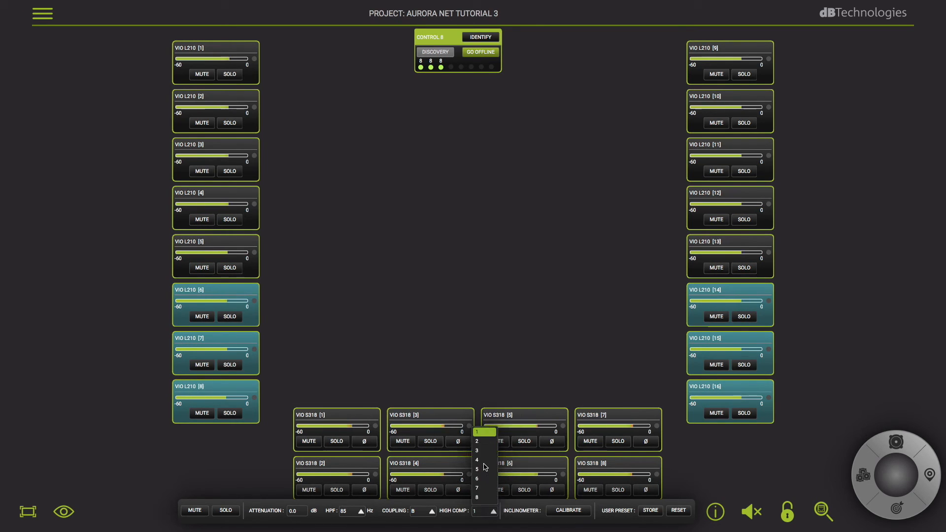
pyautogui.click(481, 453)
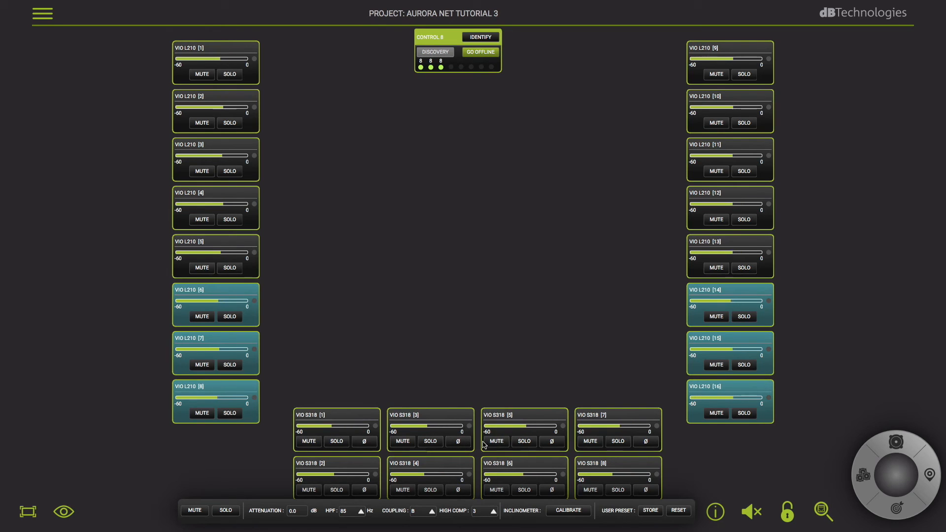
pyautogui.click(451, 379)
# - Check the preset parameters of VIO S318 [1], VIO L210 [15] and VIO L210 [2] one at a time, and deselect them
pyautogui.click(367, 413)
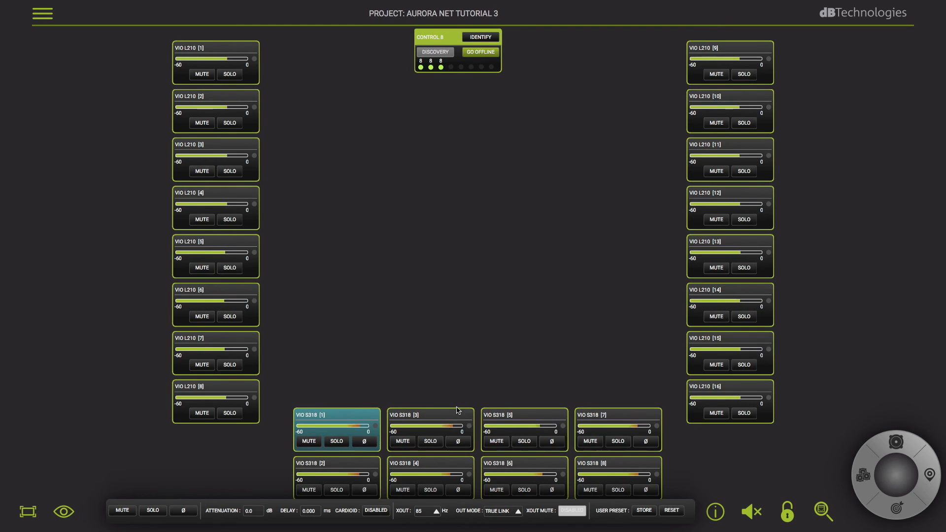
pyautogui.click(754, 344)
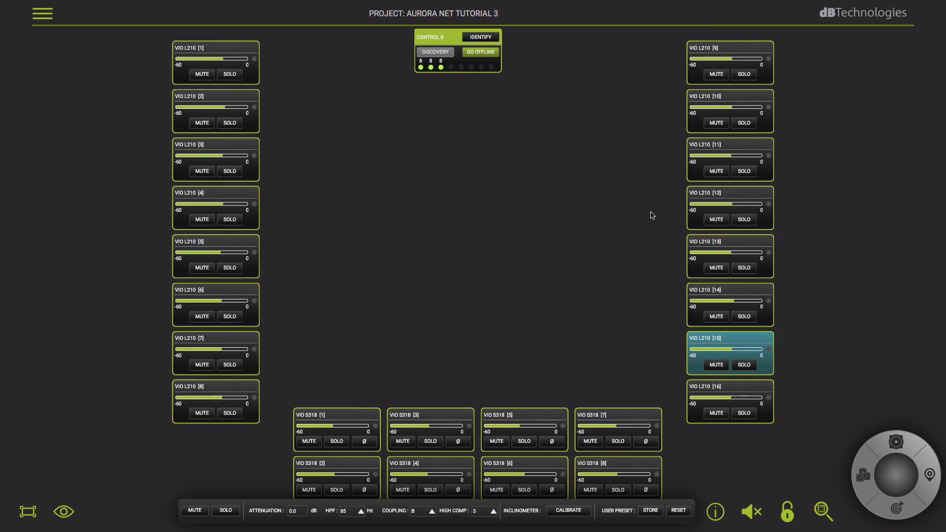
pyautogui.click(239, 97)
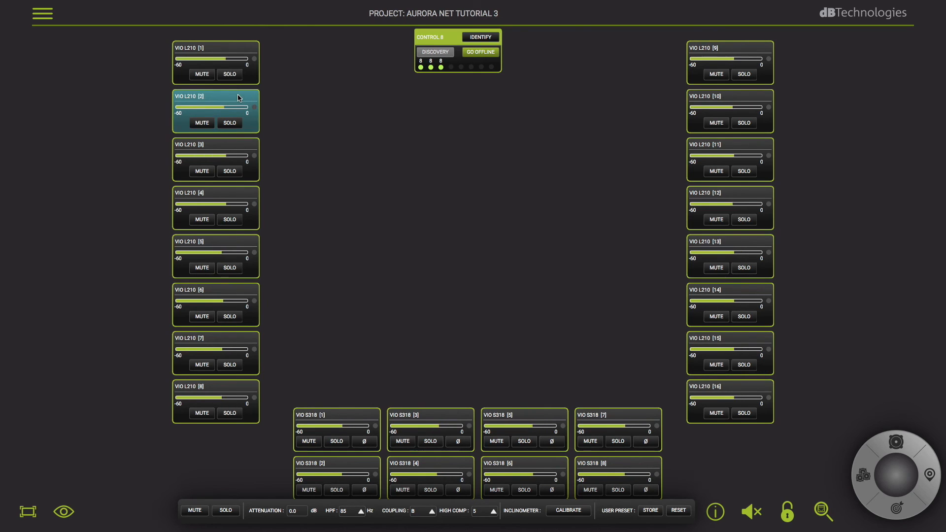
pyautogui.click(284, 132)
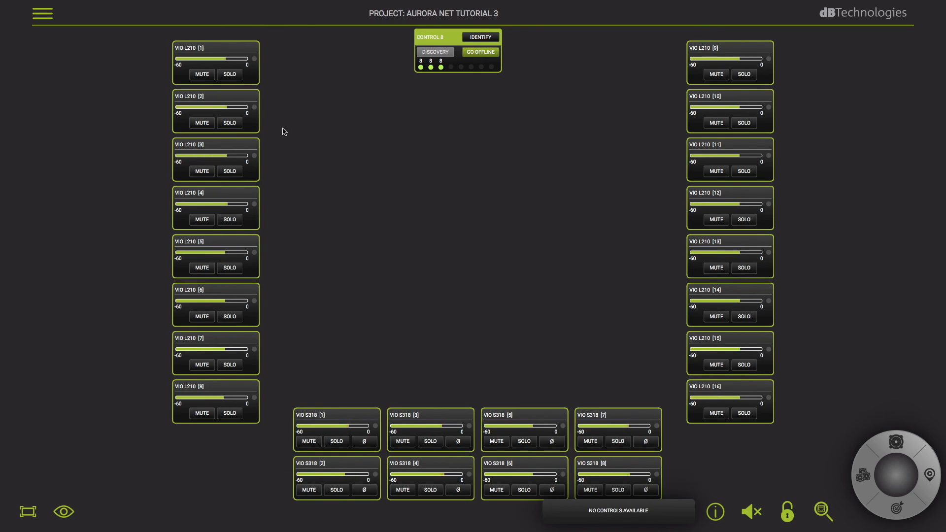